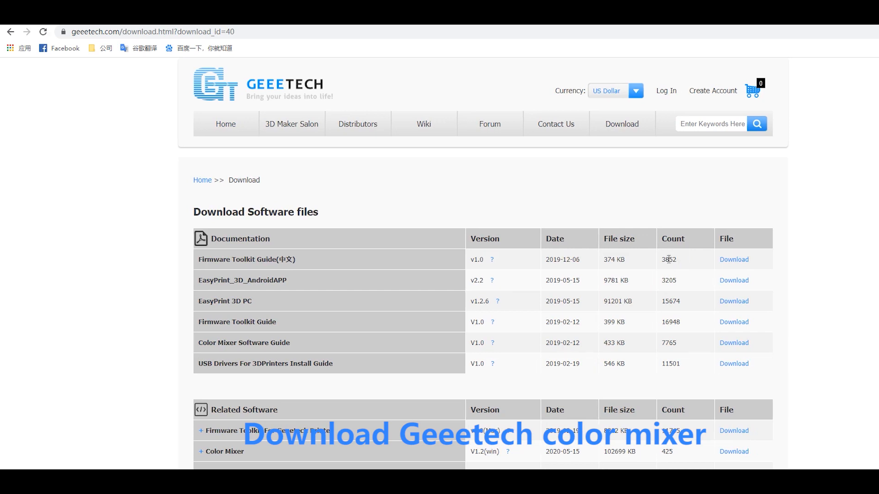
# Download the Color Mixer software from the Geeetech download page.
pyautogui.moveTo(200, 299); pyautogui.dragTo(857, 284)
pyautogui.click(804, 296)
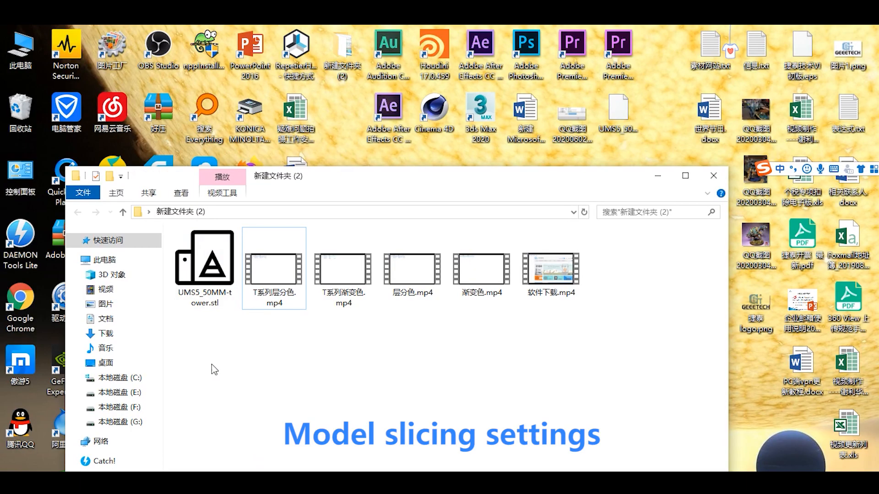
# Switch to Repetier-Host by opening UMS5_50MM-tower.stl from the folder in it.
pyautogui.moveTo(205, 265); pyautogui.dragTo(301, 56)
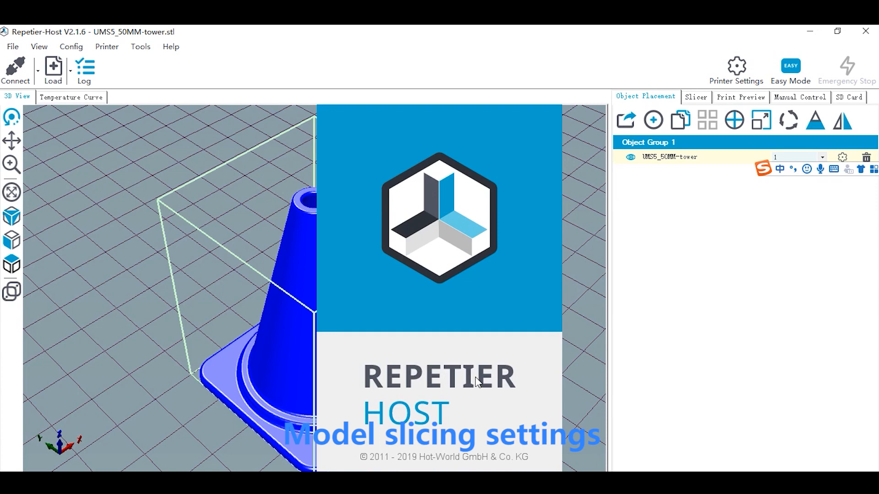
# Review the a30t profile's printer, extruder and printer shape settings, and accept them.
pyautogui.click(78, 47)
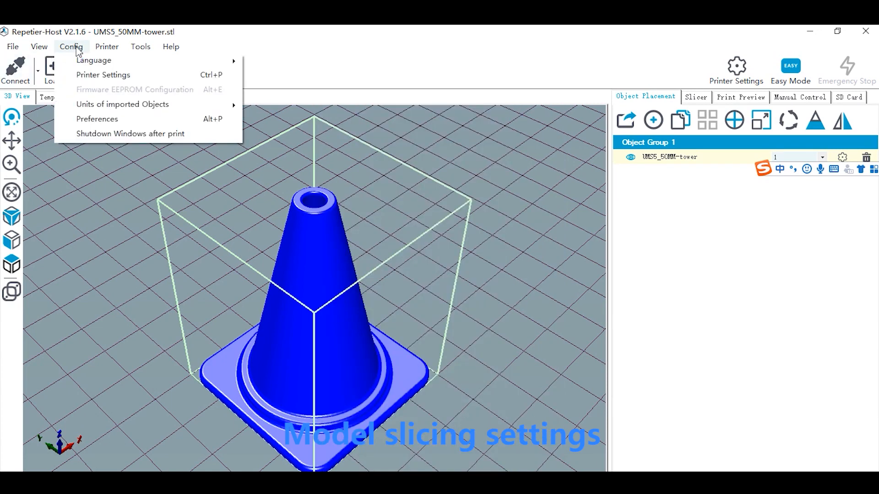
pyautogui.click(82, 76)
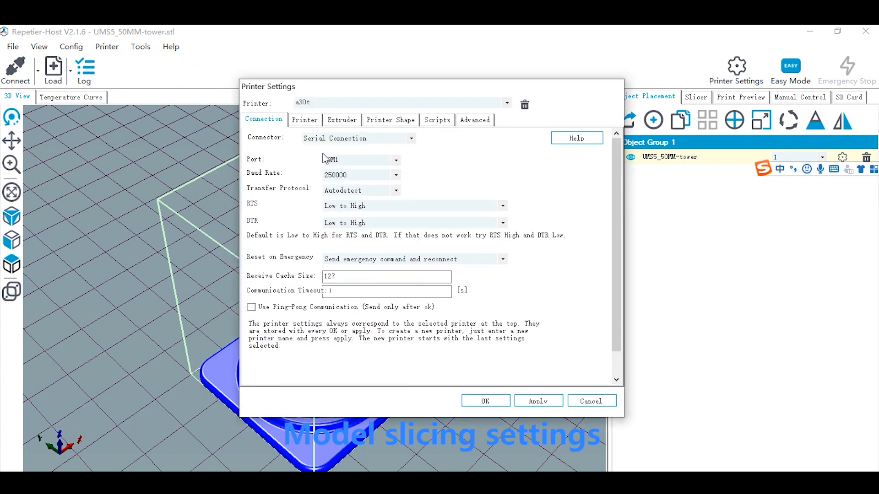
pyautogui.click(326, 102)
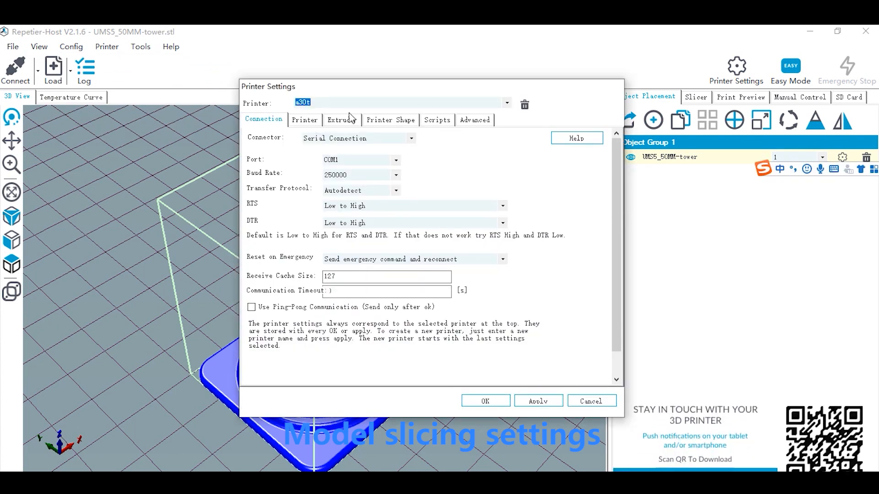
pyautogui.write('a3')
pyautogui.click(316, 122)
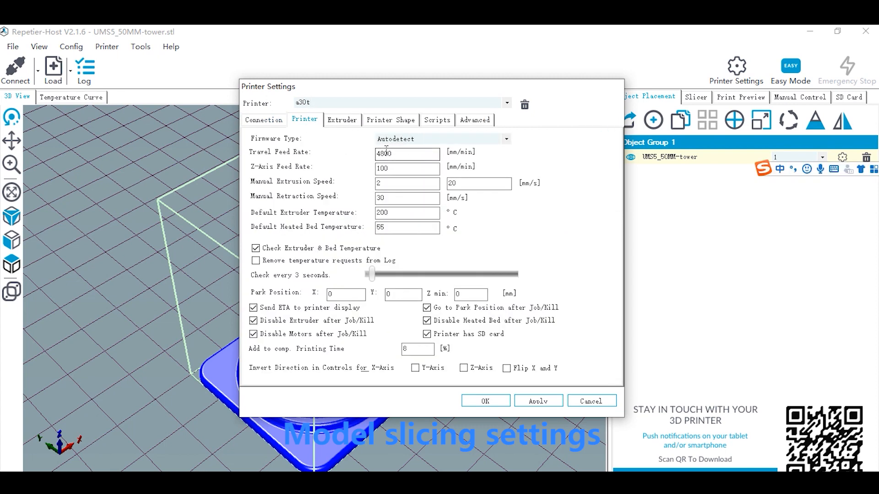
pyautogui.click(342, 119)
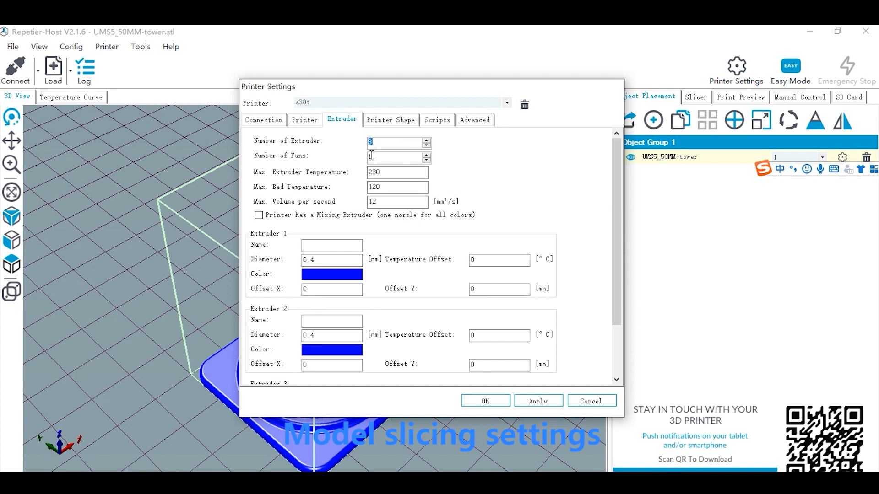
pyautogui.click(389, 120)
pyautogui.moveTo(383, 171); pyautogui.dragTo(320, 172)
pyautogui.moveTo(377, 185); pyautogui.dragTo(324, 231)
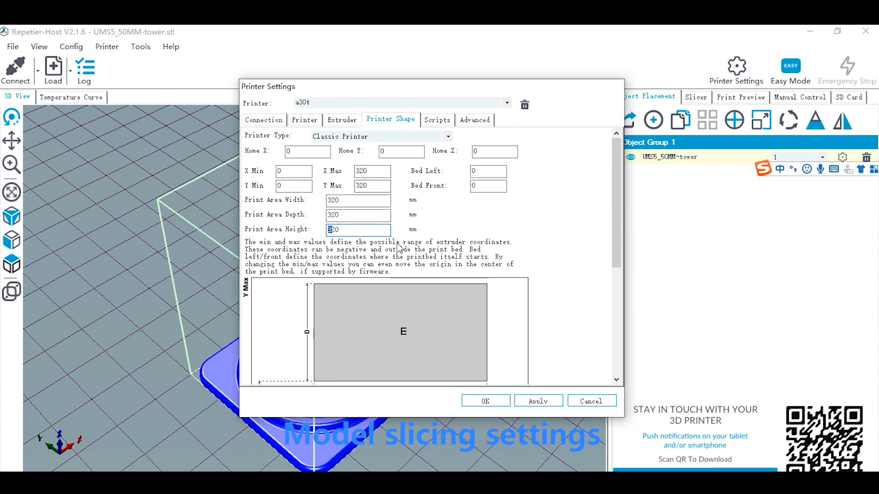
pyautogui.click(492, 401)
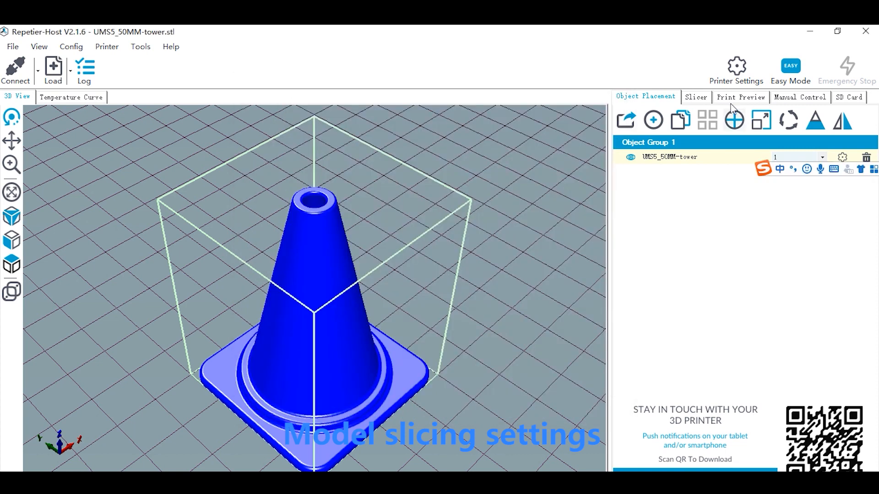
# Slice the tower model with CuraEngine and save the G-code as UMS5_50MM-tower.gcode.
pyautogui.click(696, 98)
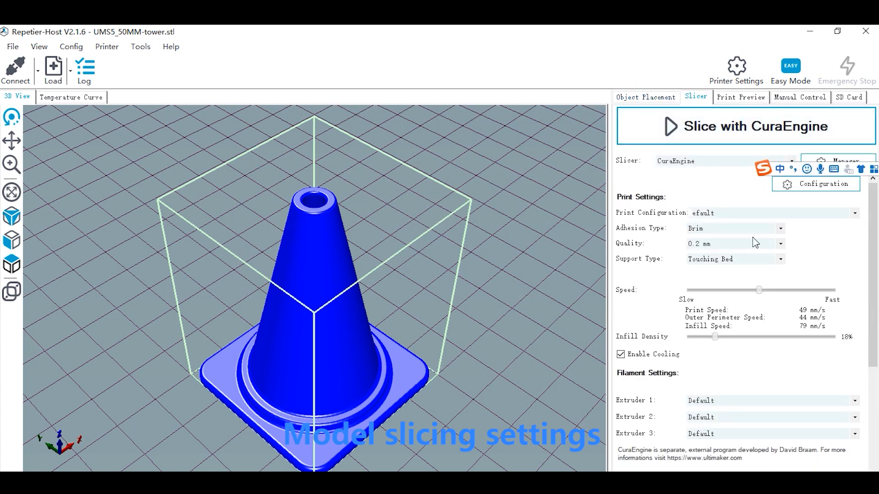
pyautogui.click(679, 131)
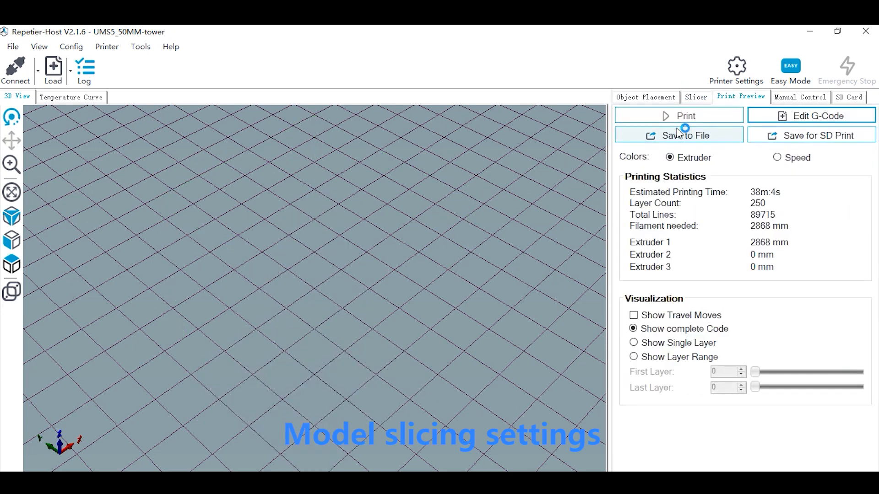
pyautogui.click(683, 134)
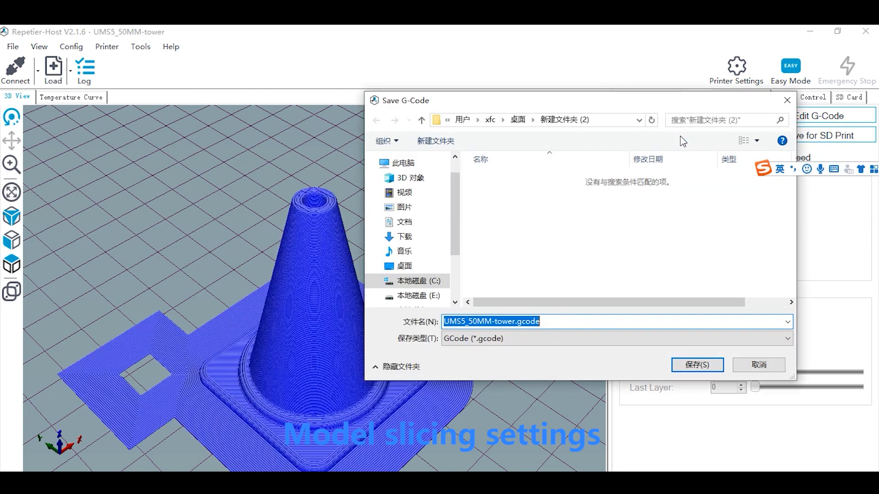
pyautogui.click(695, 369)
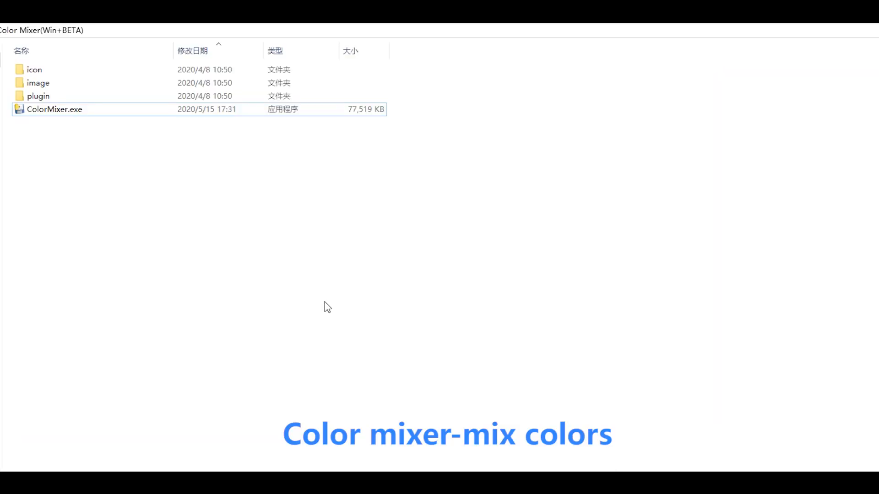
# Launch ColorMixer.exe and import tower.gcode from the desktop.
pyautogui.doubleClick(65, 110)
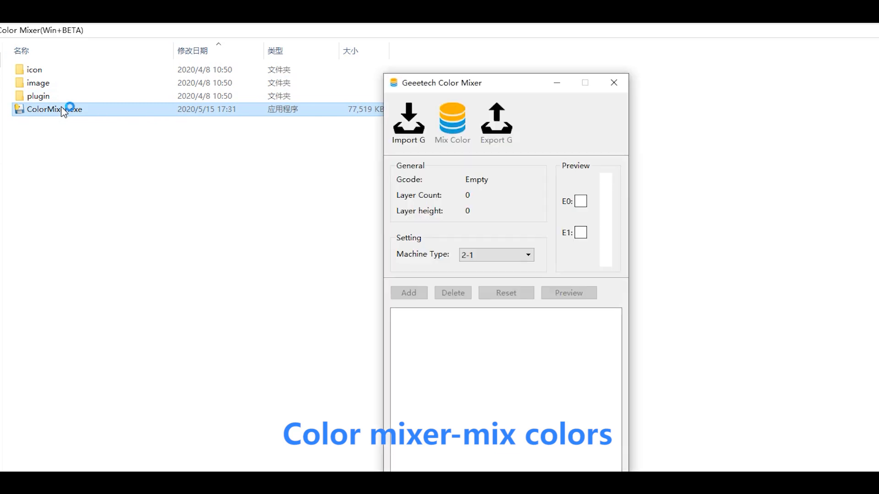
pyautogui.click(415, 146)
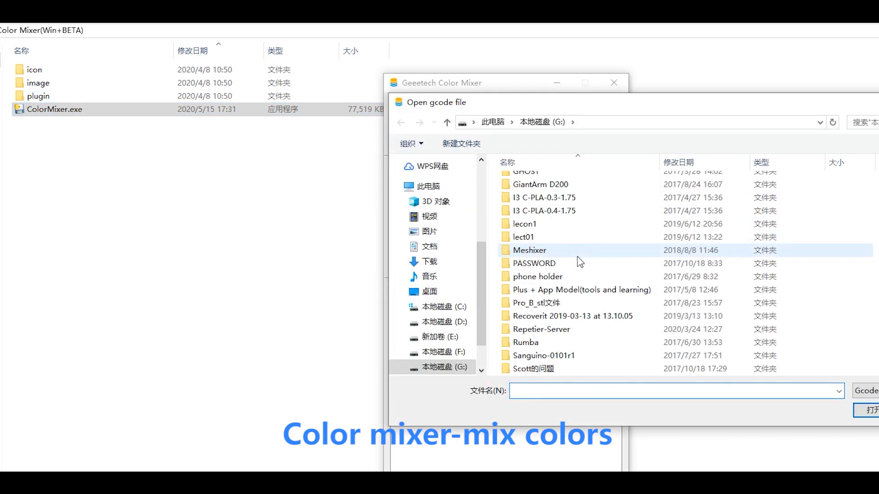
pyautogui.click(467, 291)
pyautogui.scroll(-8, 537, 320)
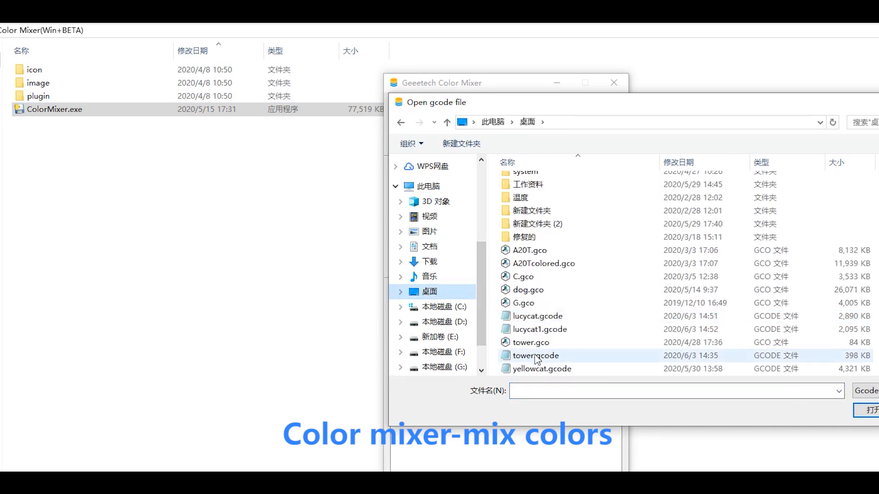
pyautogui.click(536, 342)
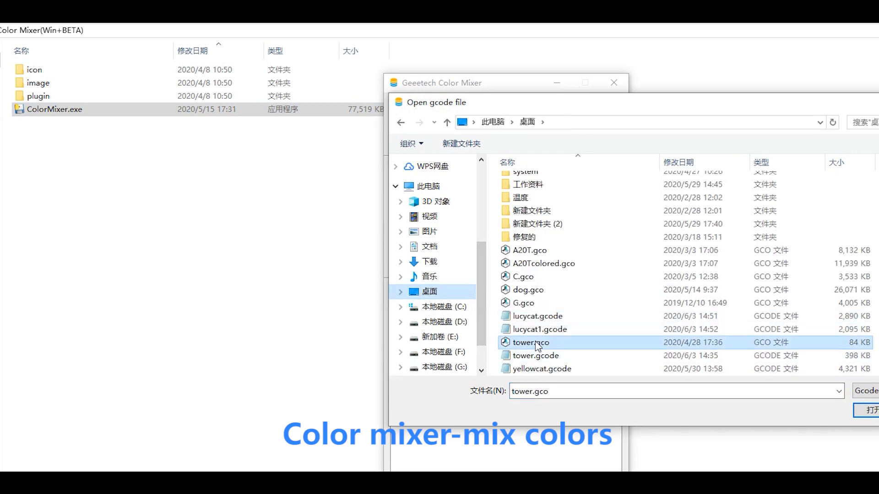
pyautogui.click(595, 360)
pyautogui.click(866, 410)
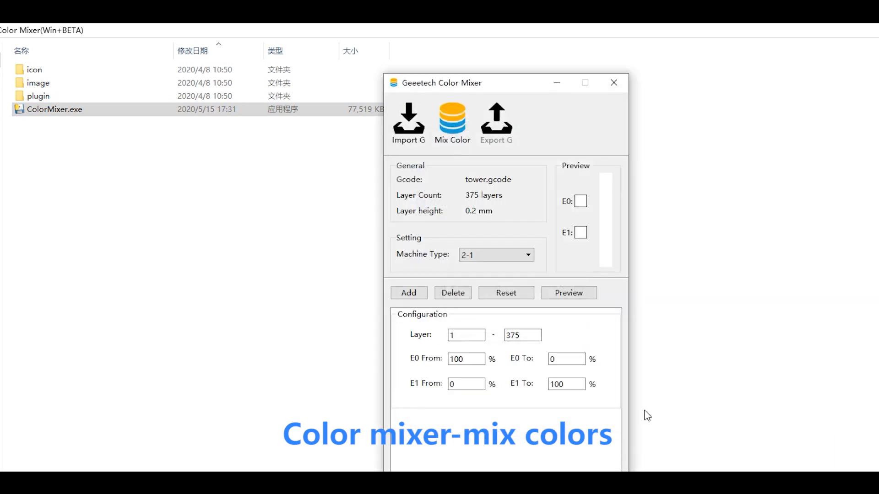
# Set the machine type to 3-1 and choose red for E0 and green for E1 as preview colours.
pyautogui.click(507, 256)
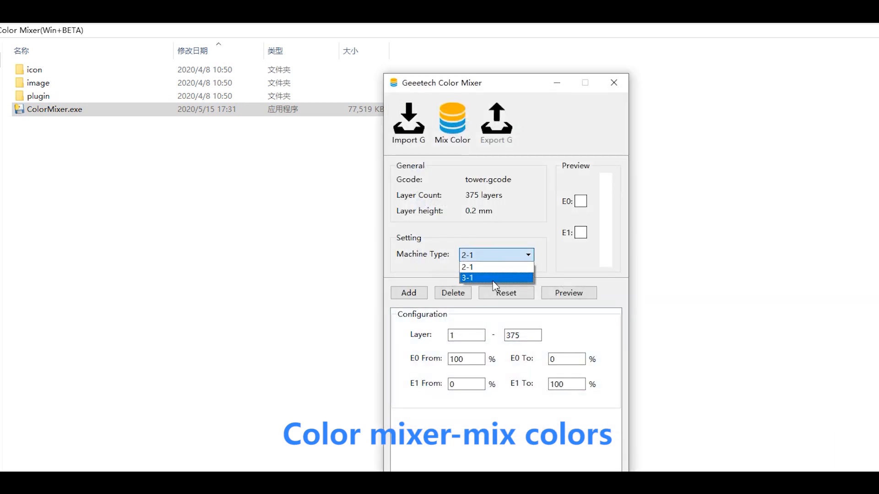
pyautogui.click(493, 279)
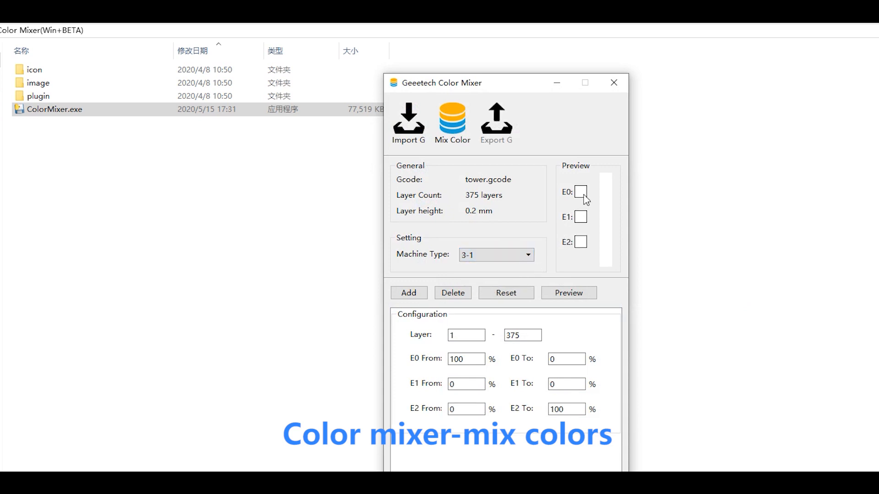
pyautogui.click(580, 193)
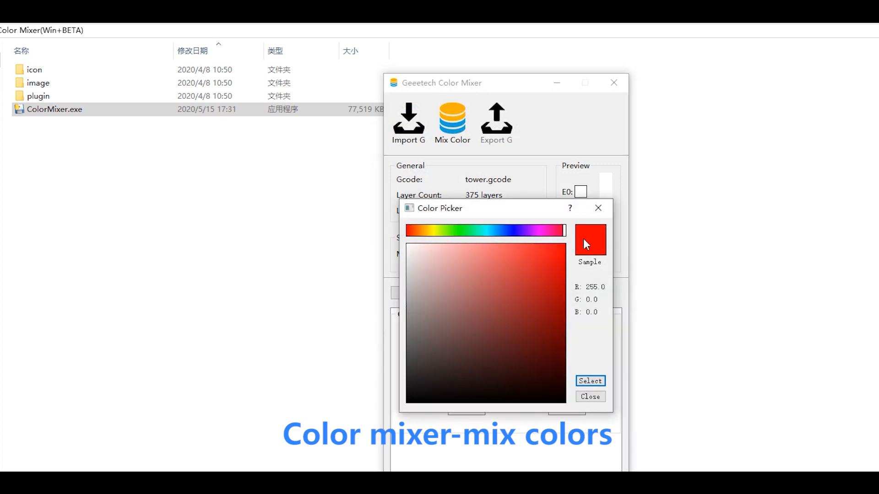
pyautogui.click(576, 382)
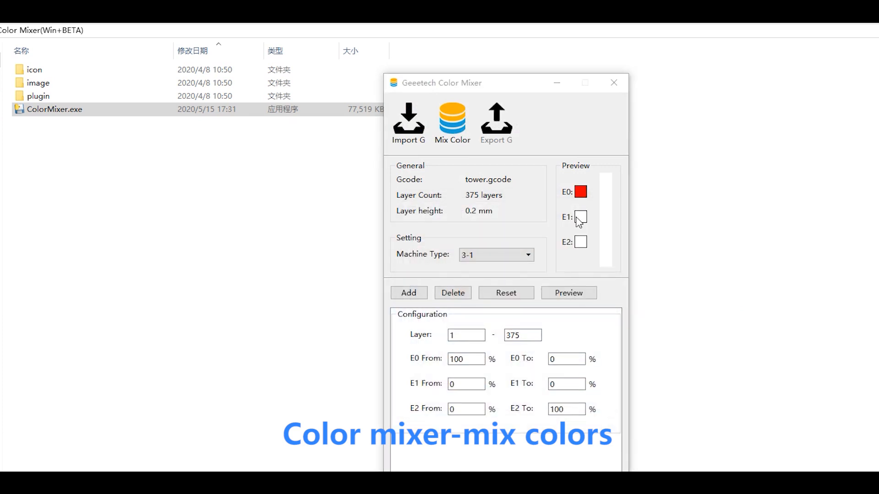
pyautogui.click(580, 217)
pyautogui.click(468, 233)
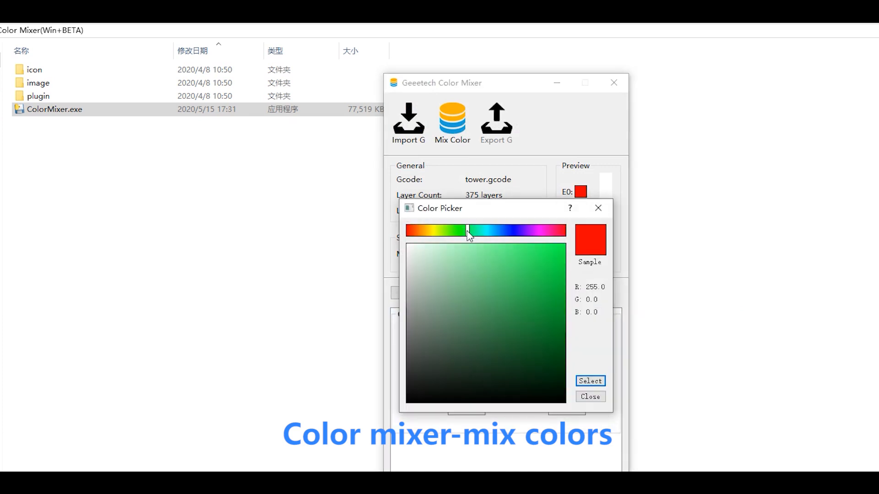
pyautogui.click(595, 381)
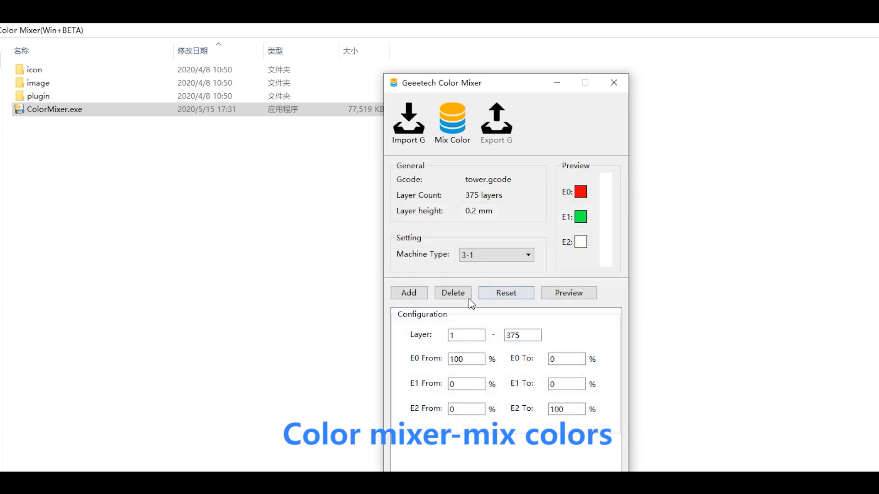
# Add an extra layer configuration and delete it again.
pyautogui.click(414, 295)
pyautogui.click(419, 296)
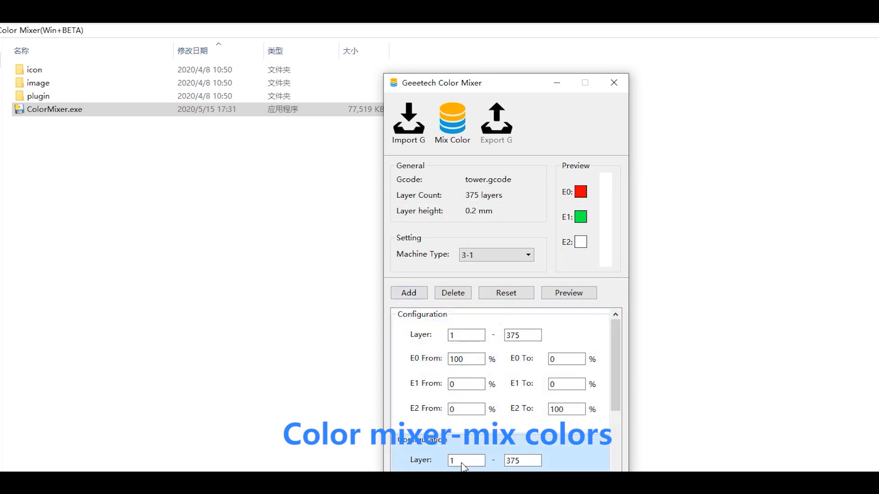
pyautogui.click(449, 295)
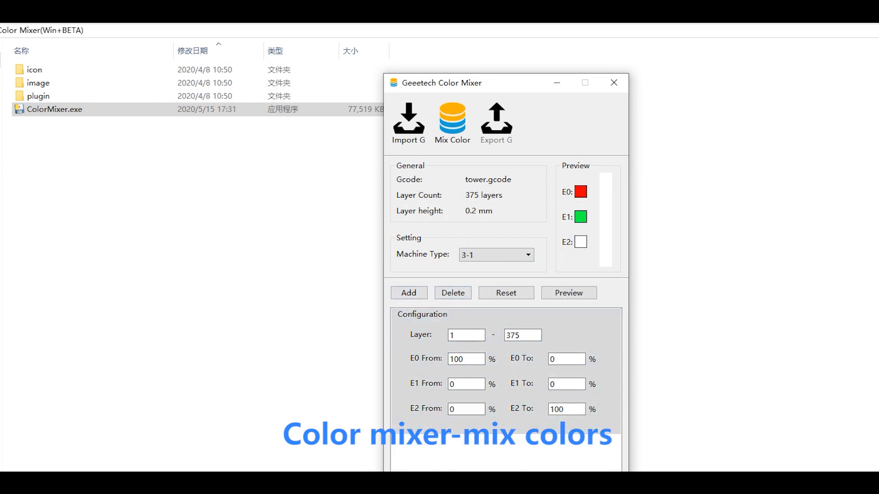
# Enter trial percentages of 42 for E1 From and 45 for E2 From, and reset the configuration.
pyautogui.click(476, 388)
pyautogui.doubleClick(452, 387)
pyautogui.write('42')
pyautogui.doubleClick(452, 409)
pyautogui.write('45')
pyautogui.click(510, 297)
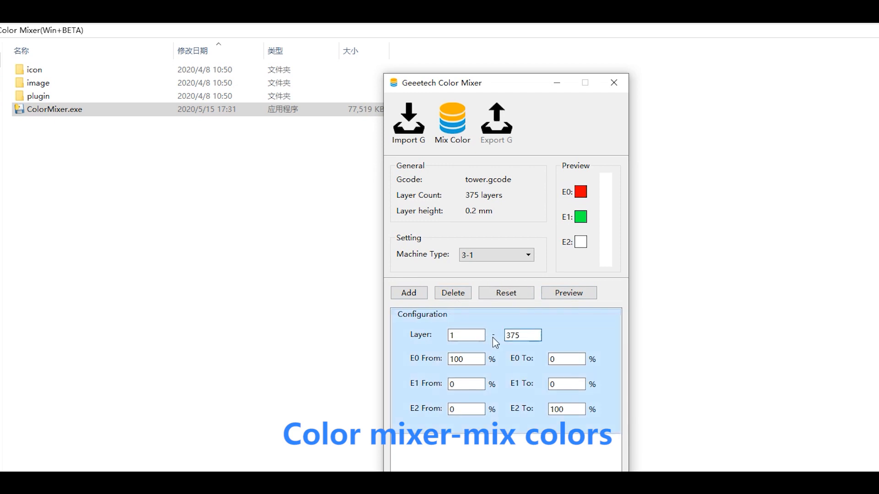
# Limit the first configuration to layers 1–38, with E0 To at 100% and E2 To at 0%.
pyautogui.moveTo(523, 336); pyautogui.dragTo(486, 334)
pyautogui.write('38')
pyautogui.press('Tab')
pyautogui.write('100')
pyautogui.moveTo(578, 410); pyautogui.dragTo(509, 409)
pyautogui.write('0')
# Add a second configuration covering layers 39–76.
pyautogui.click(409, 293)
pyautogui.moveTo(476, 461); pyautogui.dragTo(446, 462)
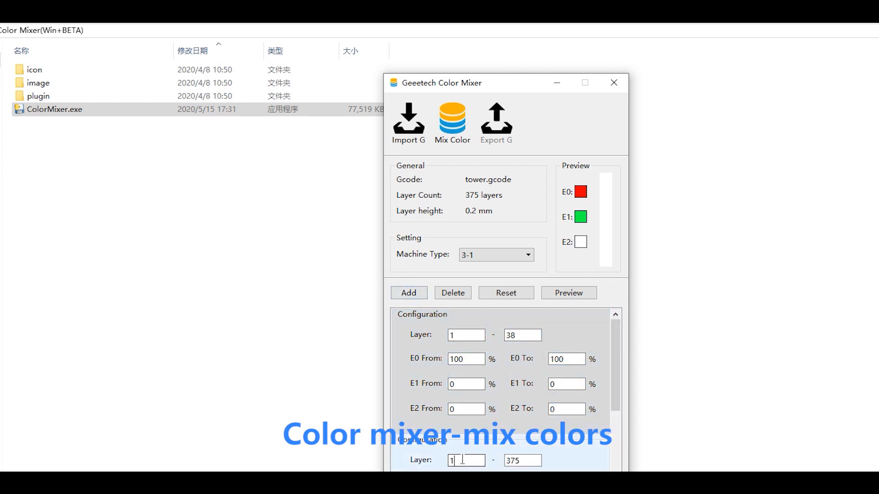
pyautogui.write('39')
pyautogui.moveTo(544, 462); pyautogui.dragTo(504, 463)
pyautogui.write('76')
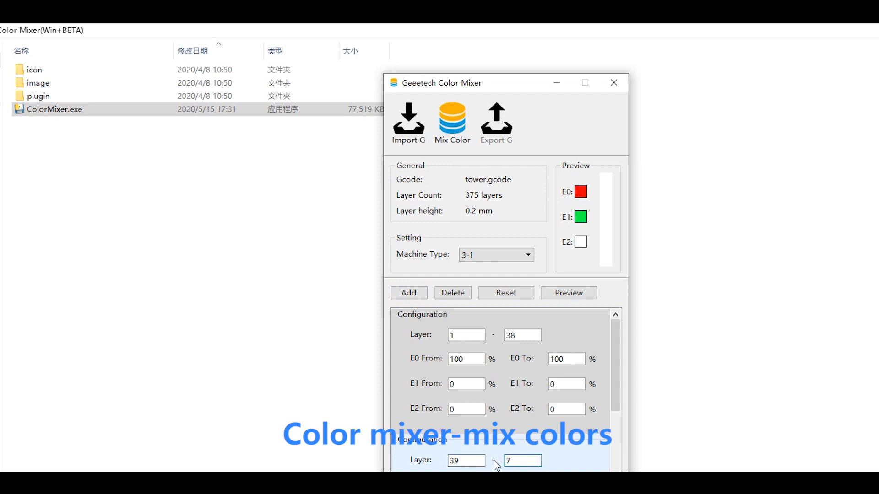
# Make layers 39–76 use only E1: E0 From 0%, E1 From and To 100%, and E2 To 0%.
pyautogui.press('Tab')
pyautogui.write('0')
pyautogui.press('Tab')
pyautogui.press('Tab')
pyautogui.write('100')
pyautogui.press('Tab')
pyautogui.write('100')
pyautogui.press('Tab')
pyautogui.write('0')
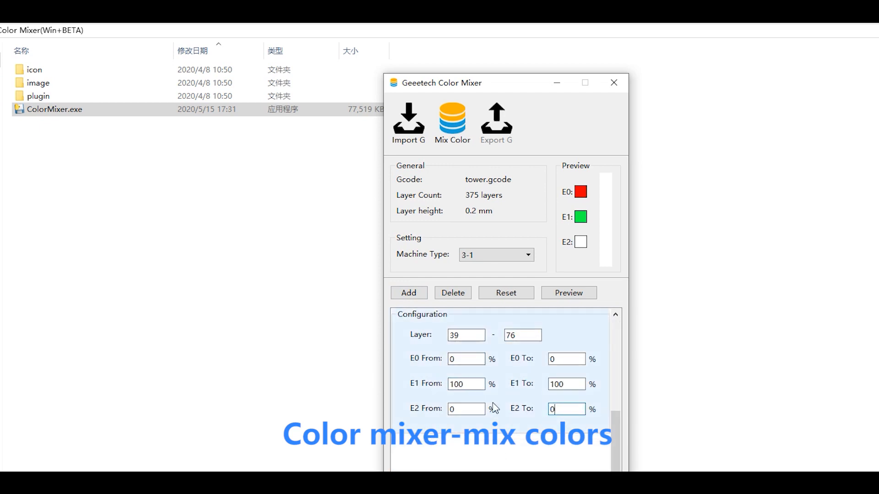
# Add a third configuration for layers 77–114 with E0 From at 0% and E2 From at 100%.
pyautogui.press('Return')
pyautogui.click(423, 450)
pyautogui.write('77')
pyautogui.press('Tab')
pyautogui.write('114')
pyautogui.press('Tab')
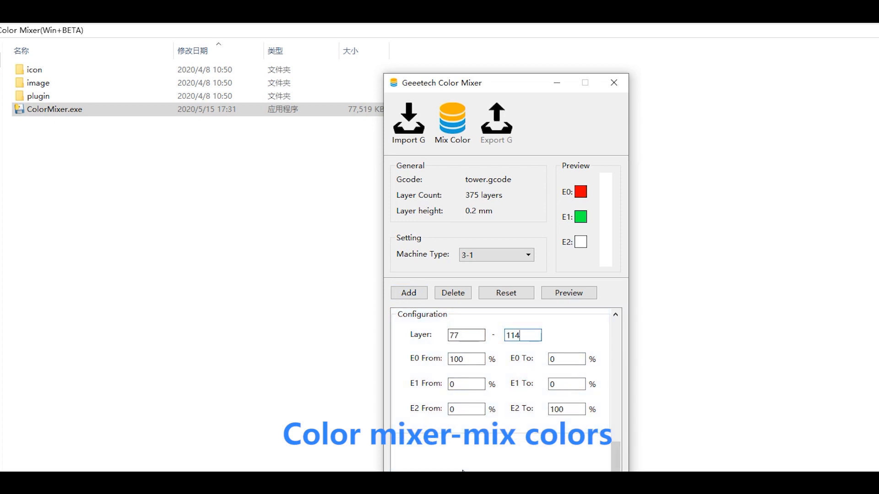
pyautogui.write('0')
pyautogui.press('Tab')
pyautogui.press('Tab')
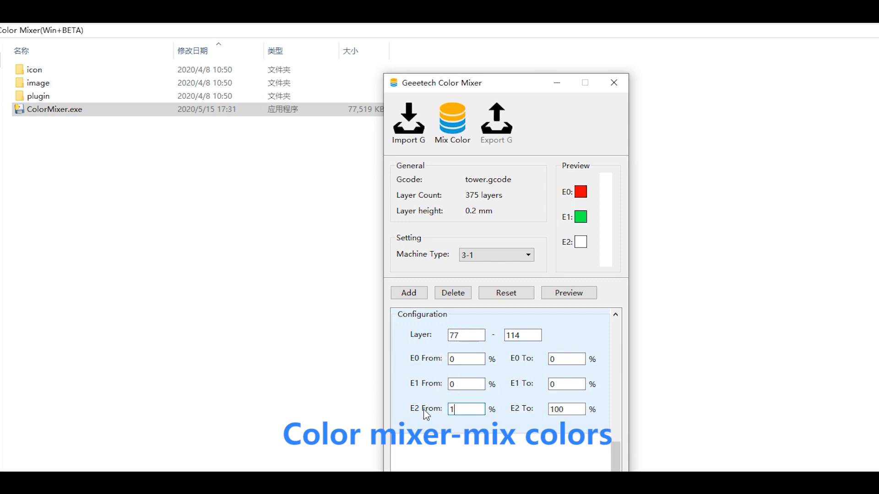
# Add a fourth configuration for layers 115–152 with E0 To at 100% and E2 To at 0%.
pyautogui.click(405, 292)
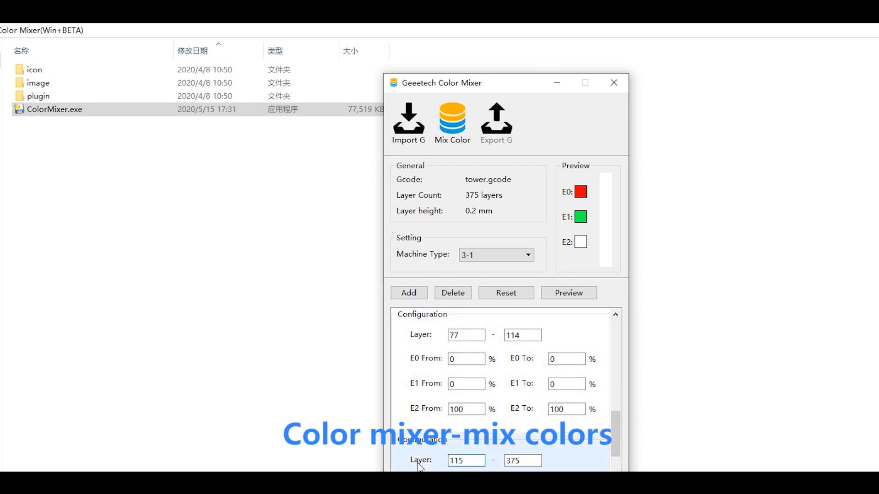
pyautogui.press('Tab')
pyautogui.write('152')
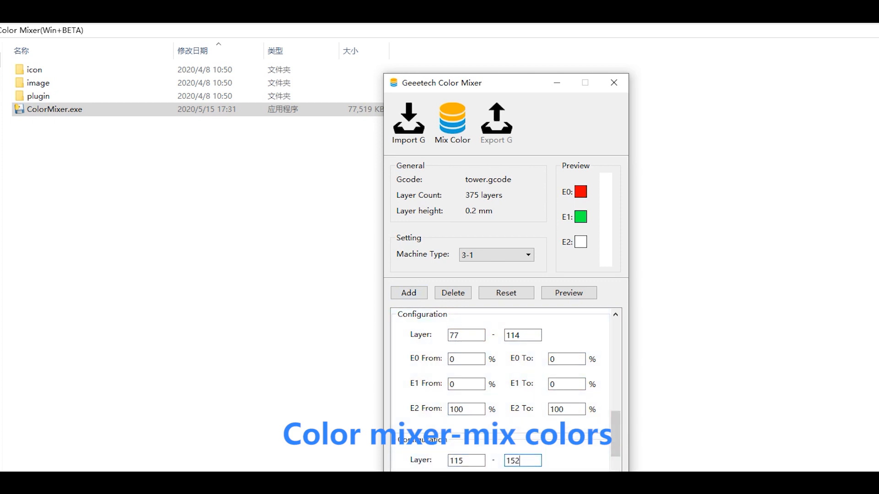
pyautogui.scroll(-1, 432, 405)
pyautogui.moveTo(565, 412); pyautogui.dragTo(510, 416)
pyautogui.write('0')
# Add a fifth configuration covering layers 153–190.
pyautogui.click(408, 293)
pyautogui.write('153')
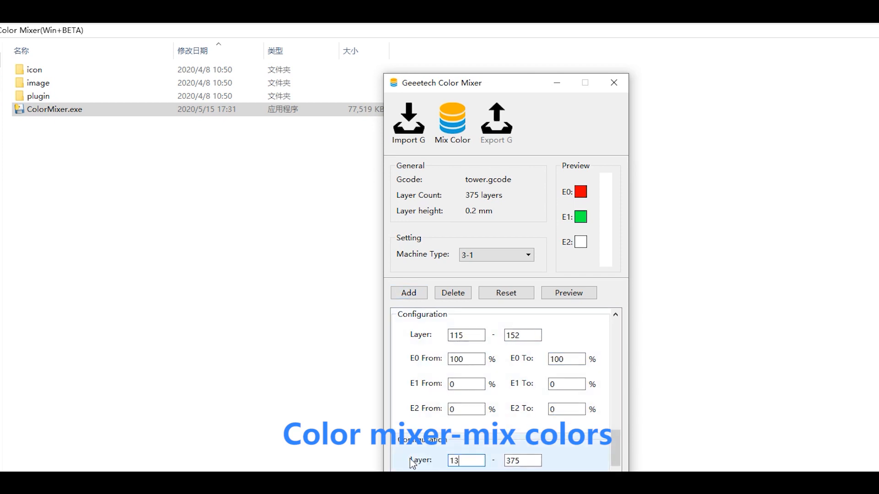
pyautogui.scroll(-3, 526, 465)
pyautogui.press('Tab')
pyautogui.write('190')
# Make layers 153–190 use only E1: E0 From 0%, E1 From and To 100%, and E2 To 0%.
pyautogui.click(452, 360)
pyautogui.moveTo(451, 361); pyautogui.dragTo(429, 362)
pyautogui.write('1')
pyautogui.press('BackSpace')
pyautogui.write('0')
pyautogui.moveTo(480, 410); pyautogui.dragTo(407, 407)
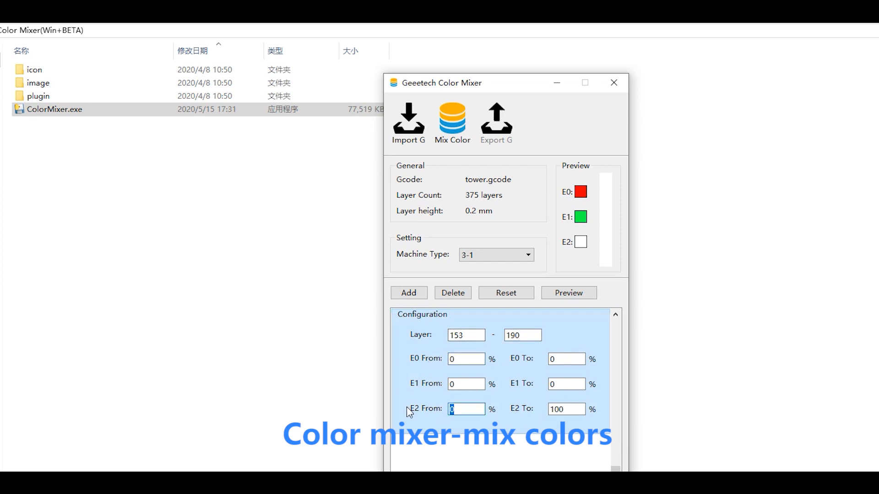
pyautogui.moveTo(480, 384); pyautogui.dragTo(425, 387)
pyautogui.moveTo(574, 385); pyautogui.dragTo(532, 390)
pyautogui.write('100')
pyautogui.moveTo(575, 409); pyautogui.dragTo(514, 409)
pyautogui.write('0')
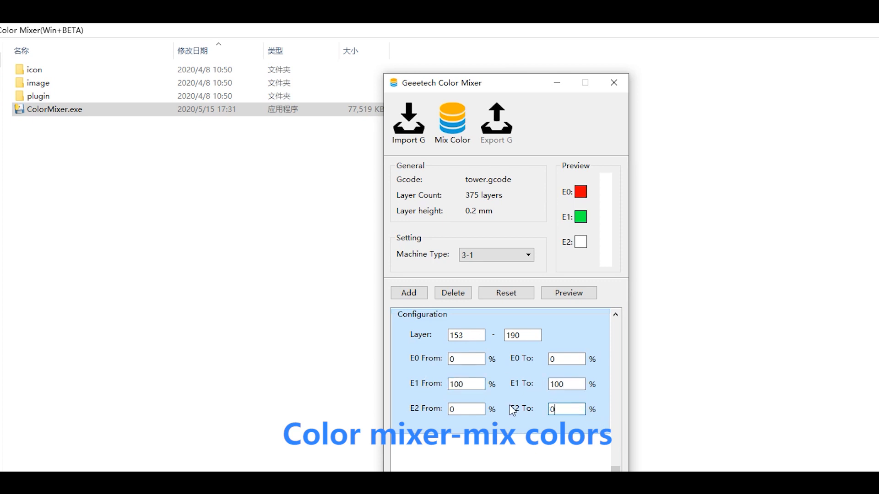
# Add a sixth configuration that starts at layer 191 and runs to the last layer.
pyautogui.click(409, 298)
pyautogui.moveTo(474, 460); pyautogui.dragTo(446, 463)
pyautogui.write('191')
pyautogui.scroll(-3, 446, 463)
# Blend layers 191–375 from E2 to E0: E0 From 0% To 100%, and E2 From 100% To 0%.
pyautogui.moveTo(476, 359); pyautogui.dragTo(419, 360)
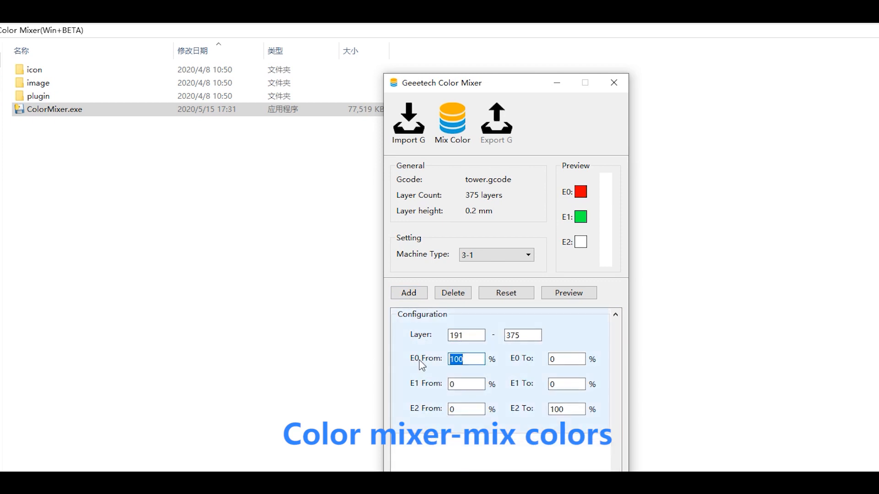
pyautogui.write('0')
pyautogui.moveTo(563, 362); pyautogui.dragTo(529, 360)
pyautogui.write('100')
pyautogui.moveTo(582, 409); pyautogui.dragTo(448, 409)
pyautogui.write('00100')
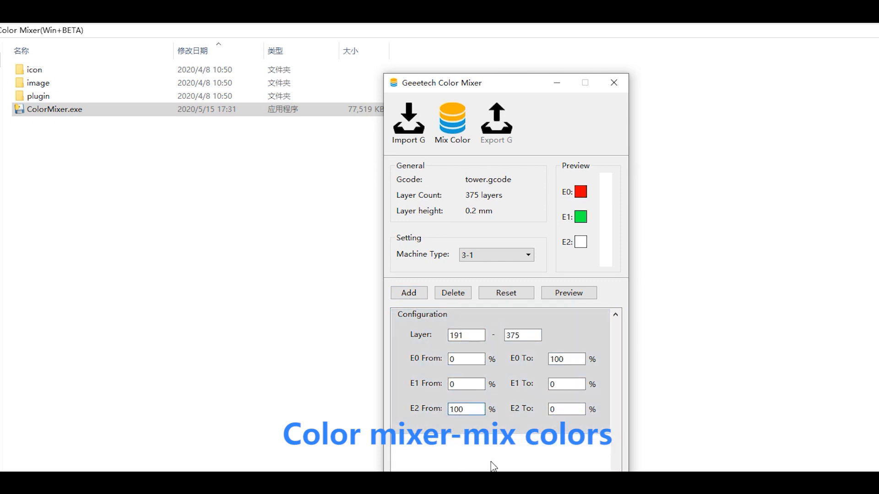
# Mix the colours for all configured layer bands and generate the colour preview.
pyautogui.scroll(5, 484, 386)
pyautogui.scroll(-5, 483, 386)
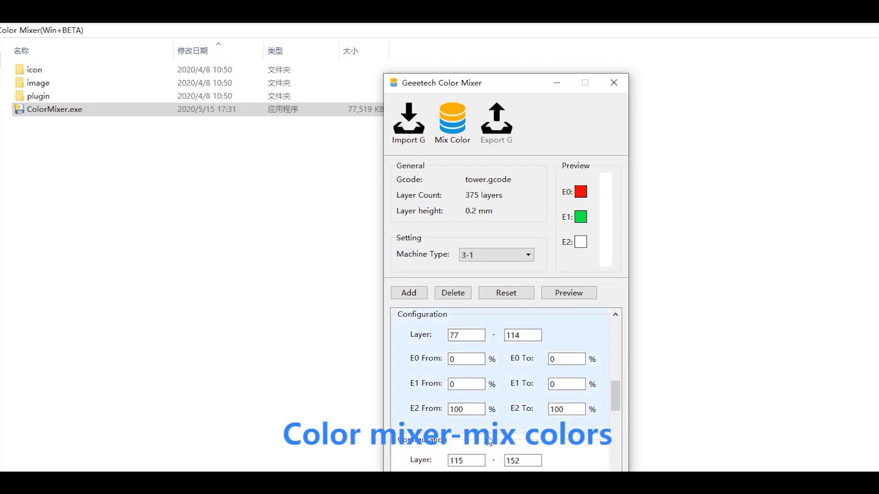
pyautogui.click(453, 130)
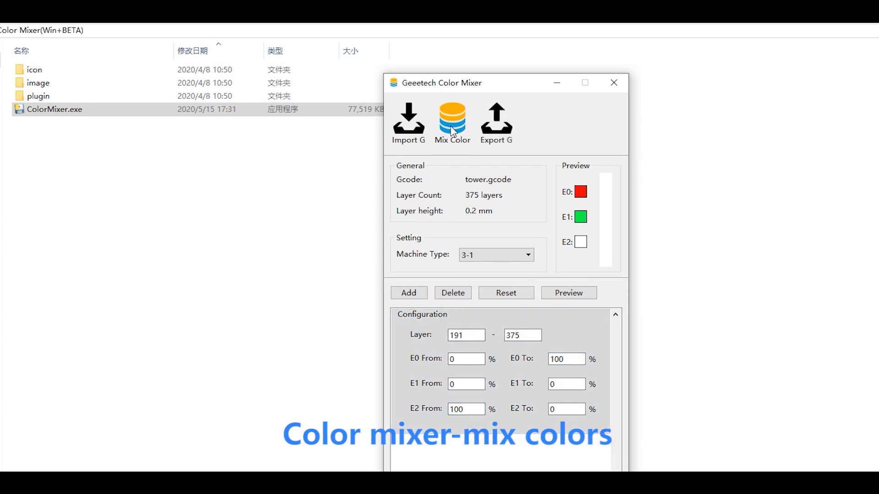
pyautogui.click(586, 296)
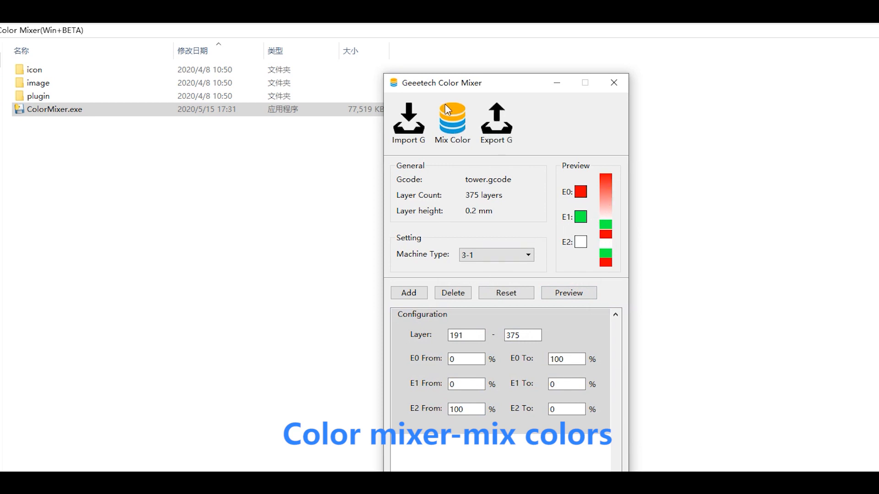
# Export the mixed G-code as tower_colored.gco into the desktop's Color Mixer(Win+BETA) folder and close the colour mixer.
pyautogui.click(503, 134)
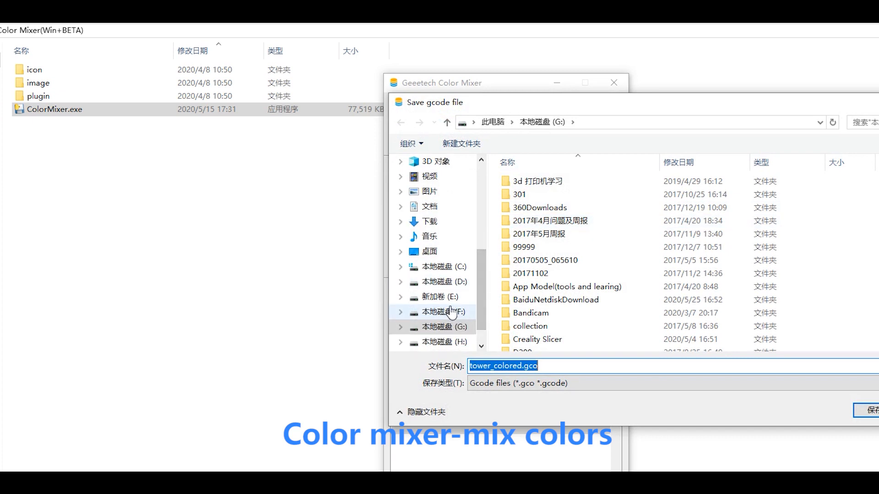
pyautogui.click(429, 251)
pyautogui.scroll(-7, 560, 243)
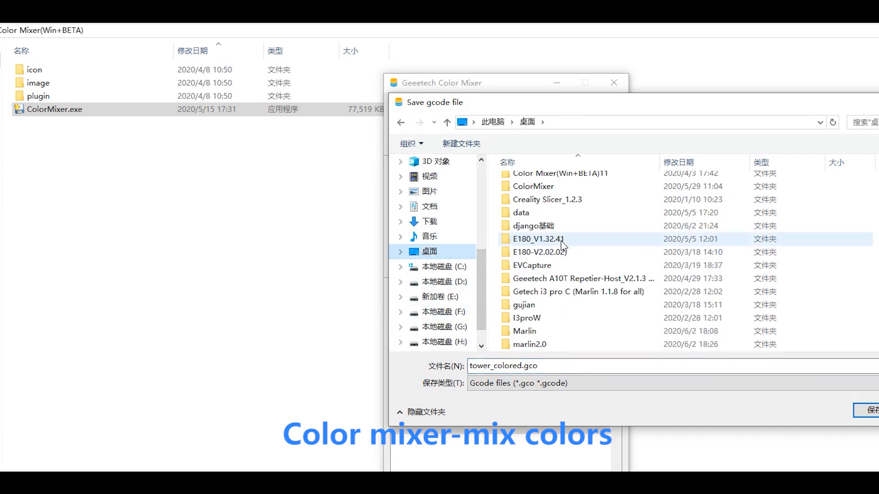
pyautogui.scroll(4, 564, 246)
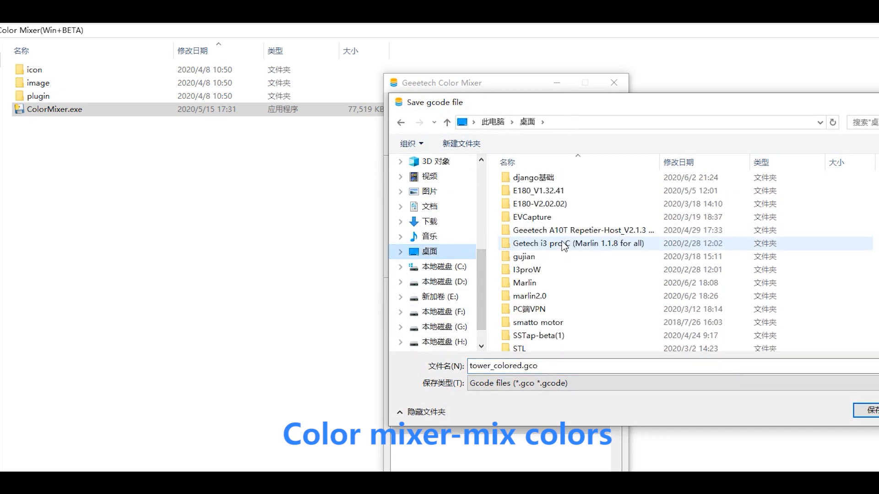
pyautogui.click(613, 178)
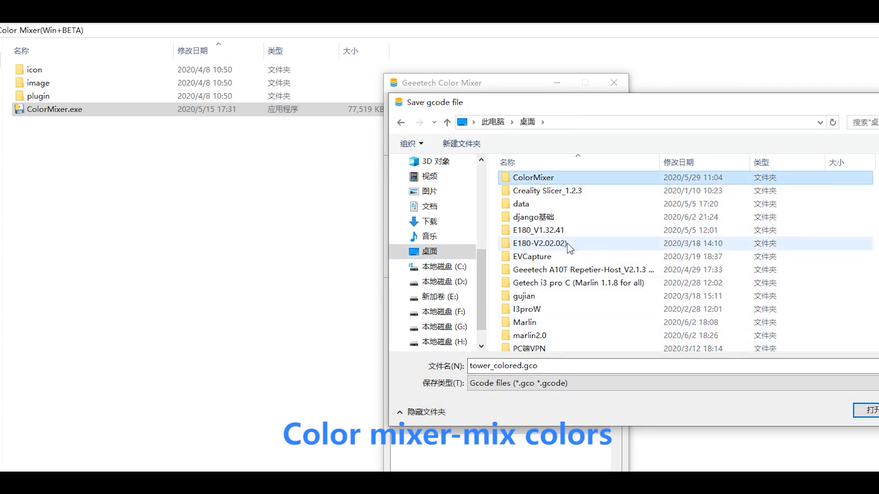
pyautogui.scroll(-4, 567, 256)
pyautogui.scroll(-1, 566, 271)
pyautogui.scroll(5, 565, 271)
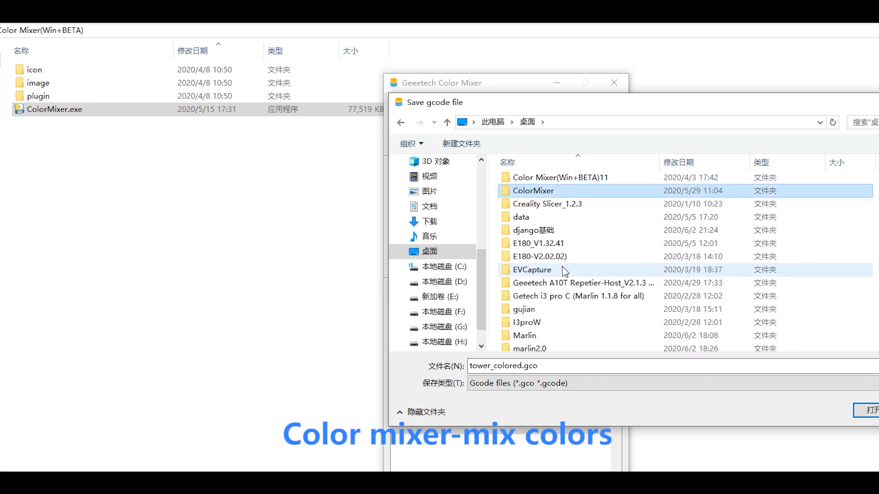
pyautogui.scroll(1, 564, 271)
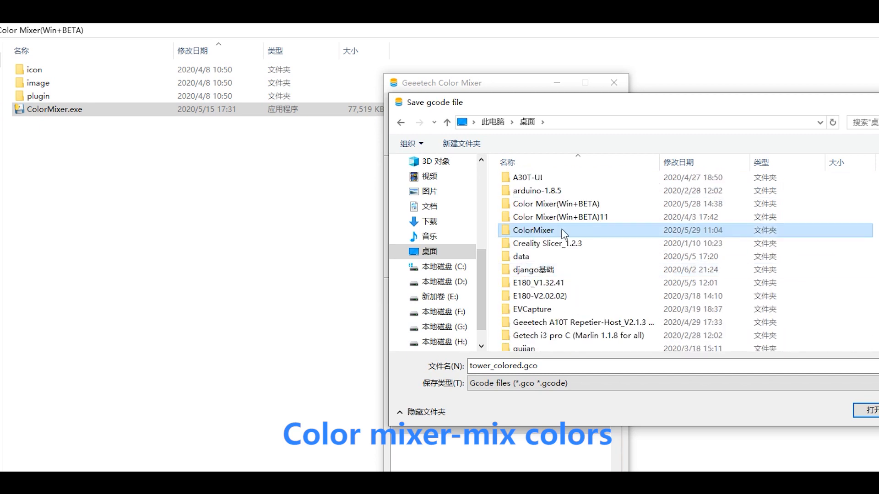
pyautogui.click(573, 206)
pyautogui.click(869, 410)
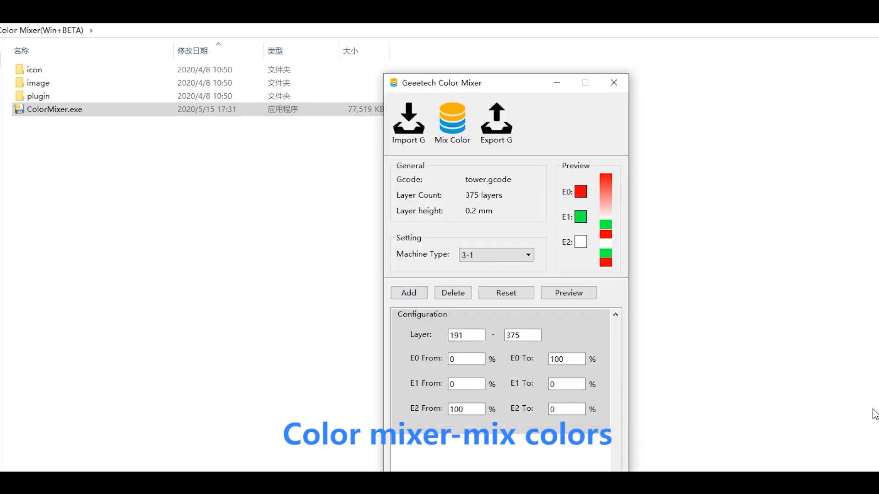
pyautogui.hotkey('alt', 'F4')
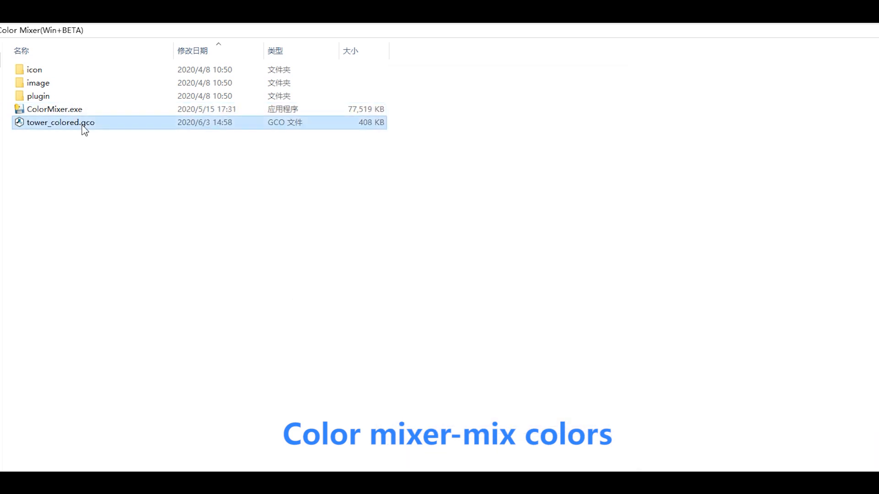